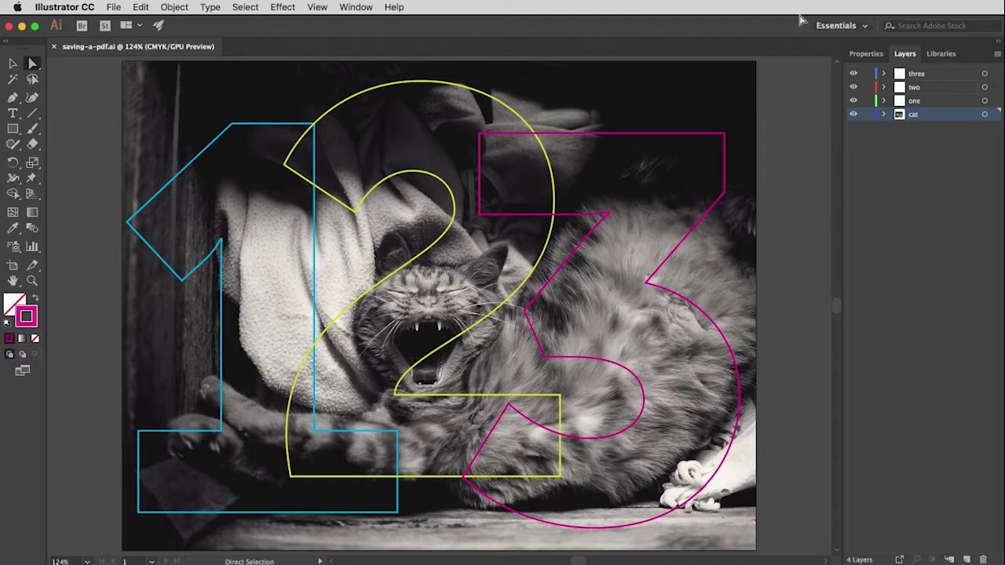
# Step: Name the new copy cat123-default and choose Adobe PDF (pdf) as the save format
pyautogui.click(114, 7)
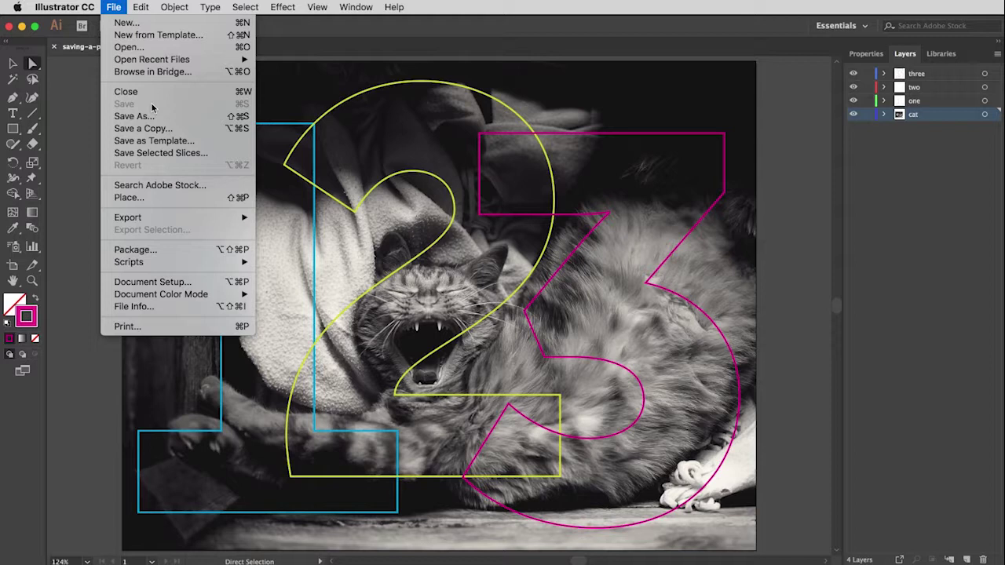
pyautogui.click(202, 120)
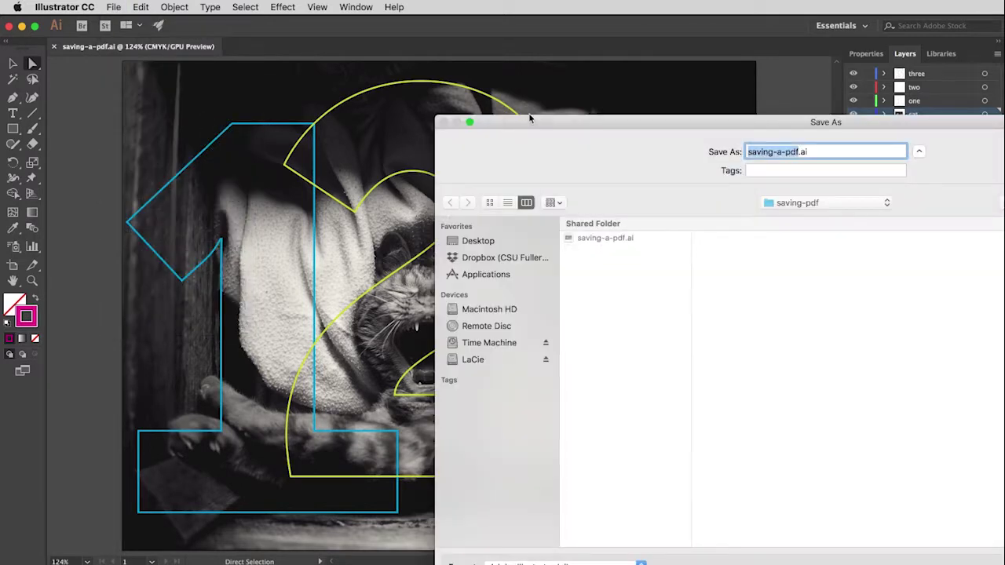
pyautogui.moveTo(558, 122); pyautogui.dragTo(221, 34)
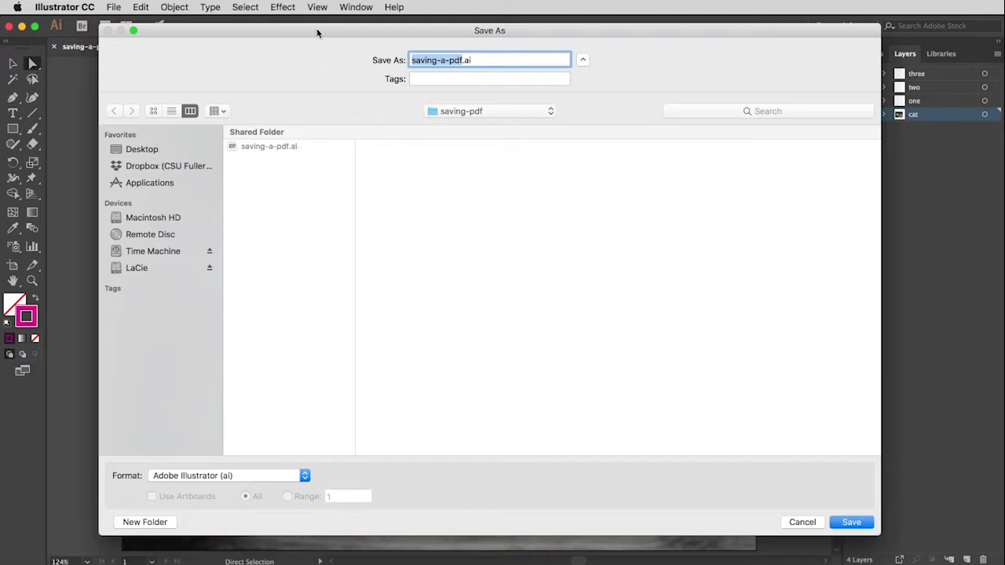
pyautogui.moveTo(317, 30)
pyautogui.mouseDown()
pyautogui.moveTo(328, 505)
pyautogui.moveTo(326, 91)
pyautogui.moveTo(315, 26)
pyautogui.moveTo(319, 35)
pyautogui.mouseUp()
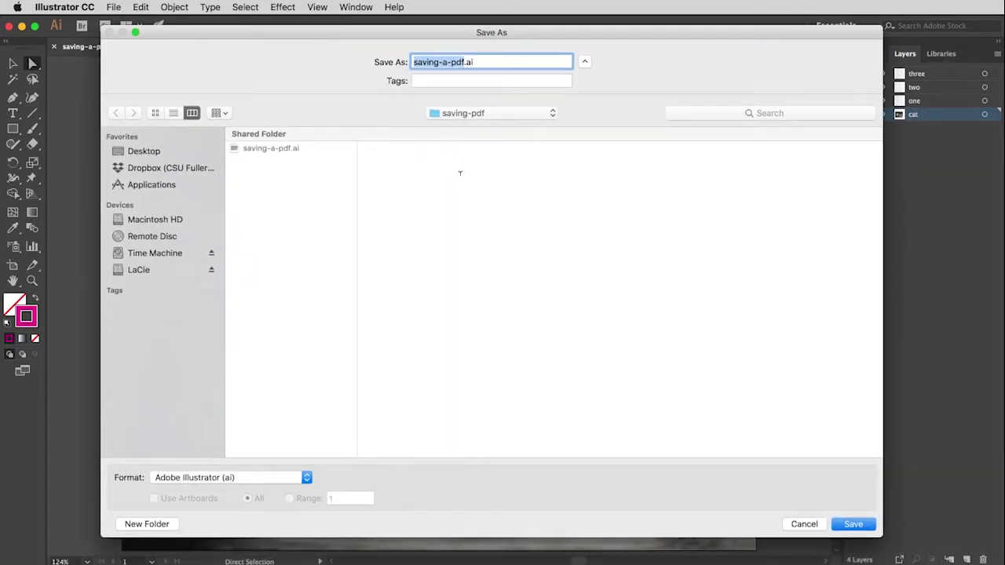
pyautogui.write('cat12')
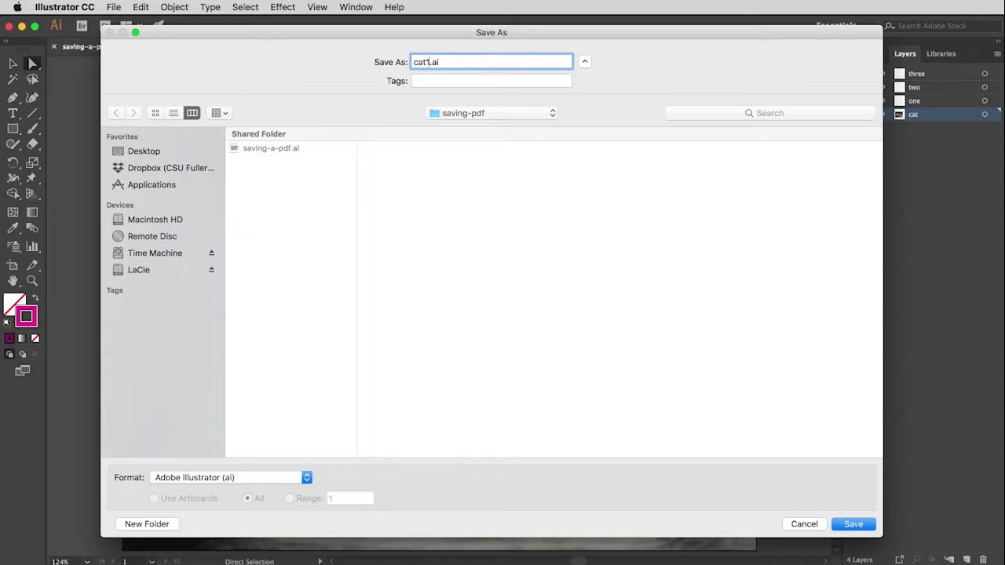
pyautogui.write('3')
pyautogui.write('-default')
pyautogui.click(275, 480)
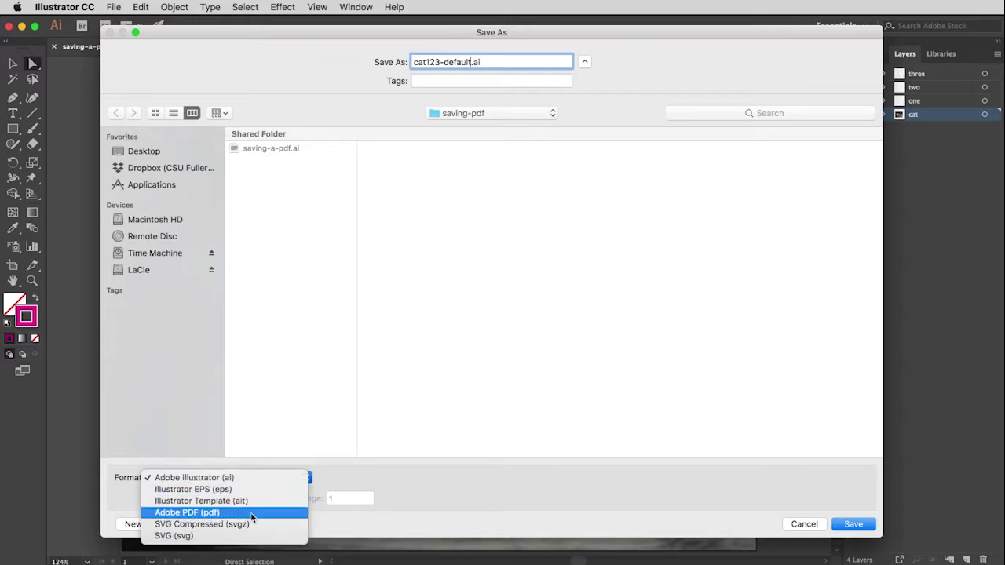
pyautogui.click(210, 512)
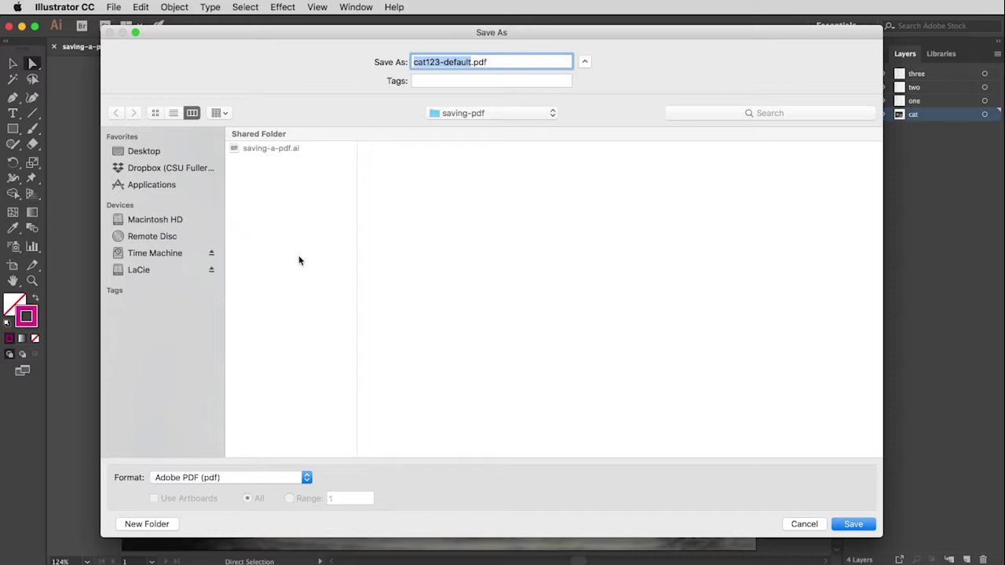
# Step: Save cat123-default.pdf using the [Illustrator Default] PDF preset
pyautogui.click(852, 524)
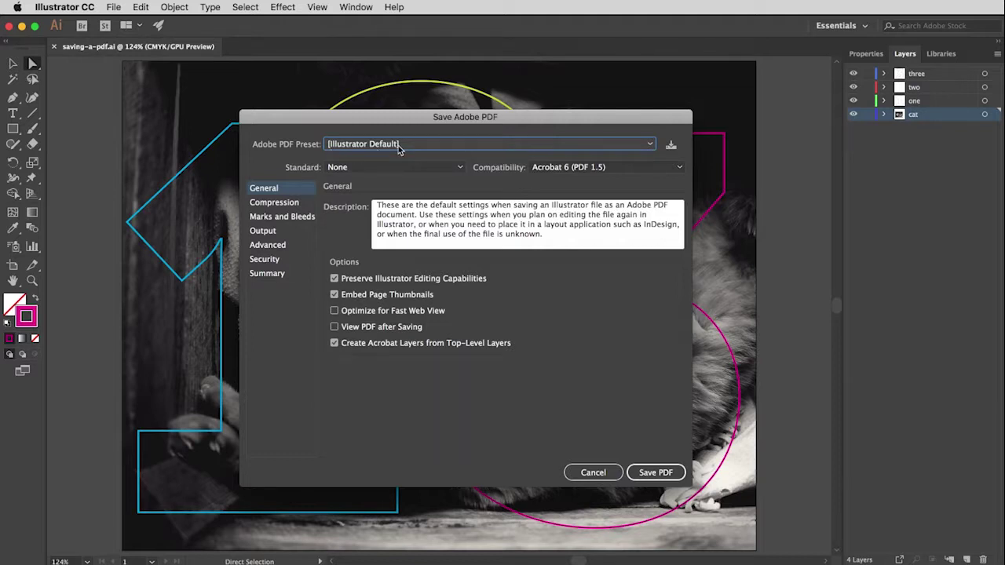
pyautogui.click(649, 145)
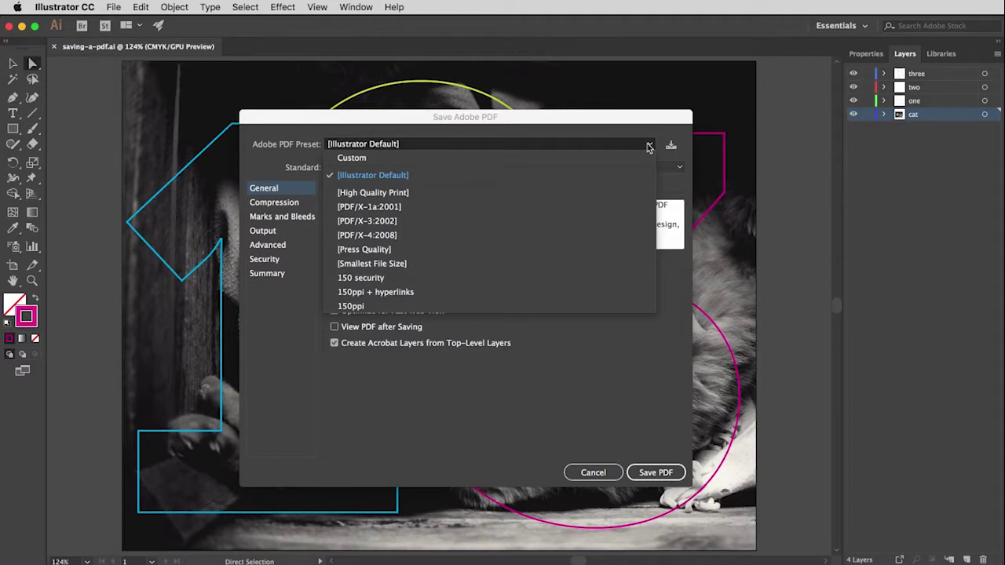
pyautogui.click(649, 146)
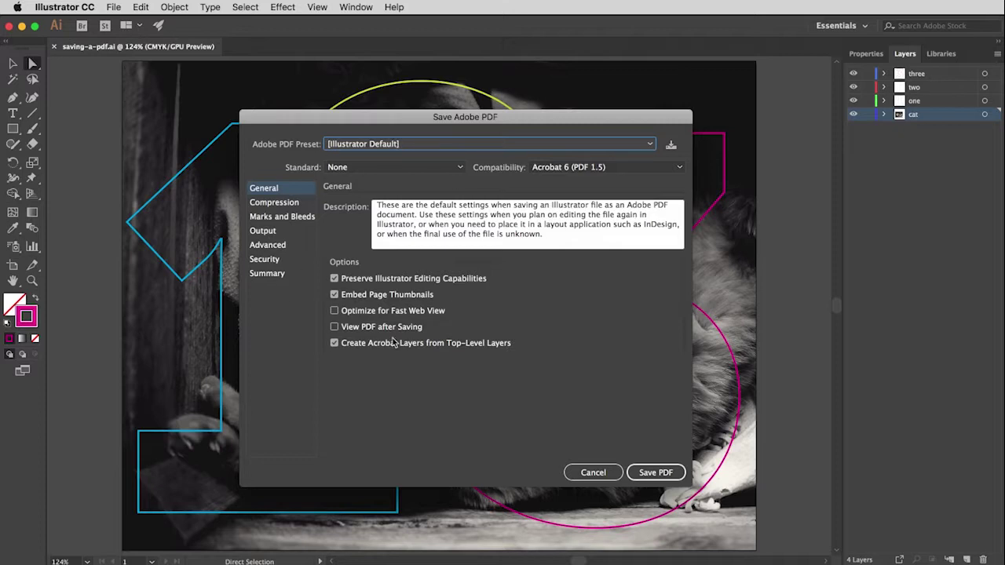
pyautogui.click(646, 474)
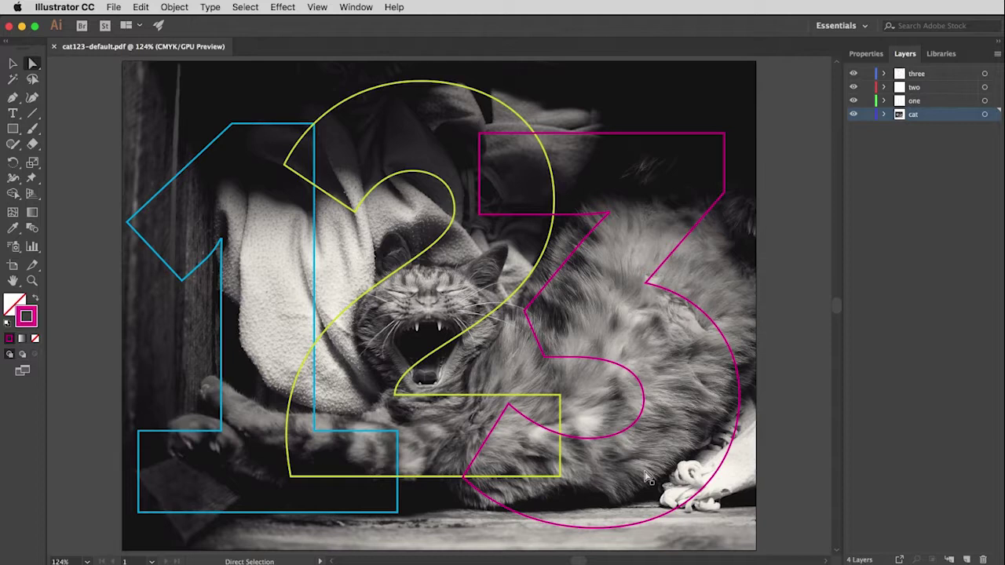
# Step: Confirm in Finder that cat123-default.pdf is 29.9 MB, then return to Illustrator
pyautogui.click(646, 476)
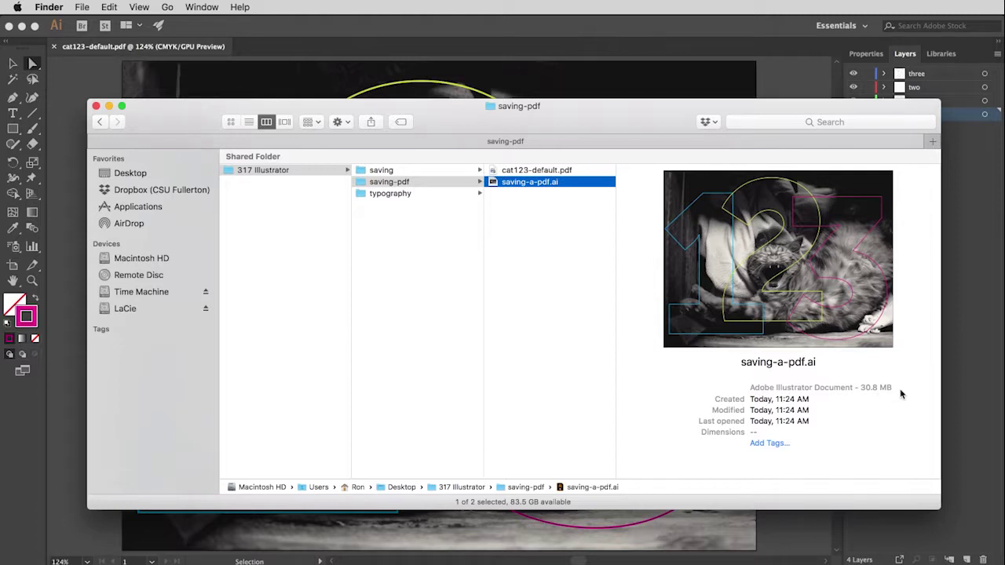
pyautogui.click(540, 173)
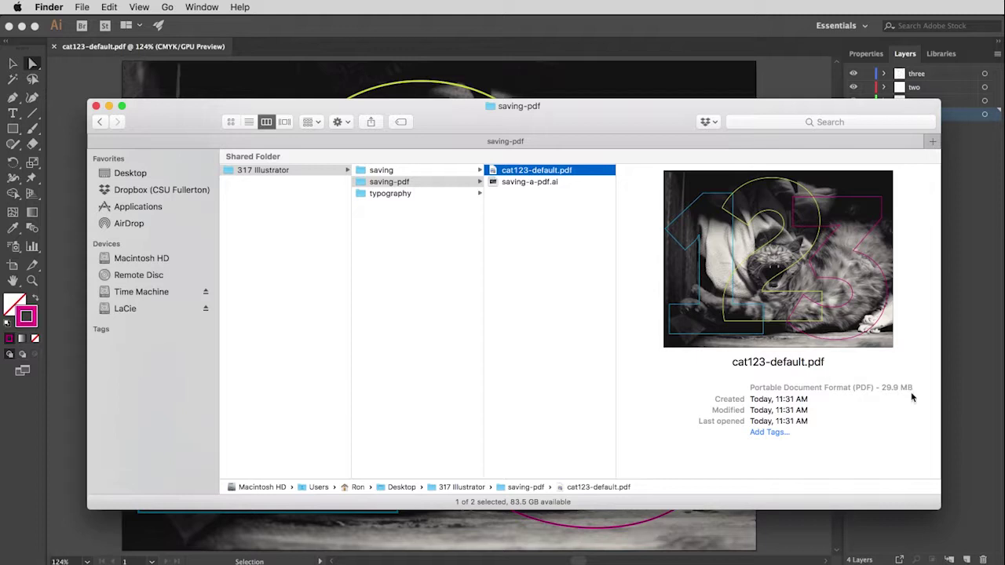
pyautogui.click(245, 29)
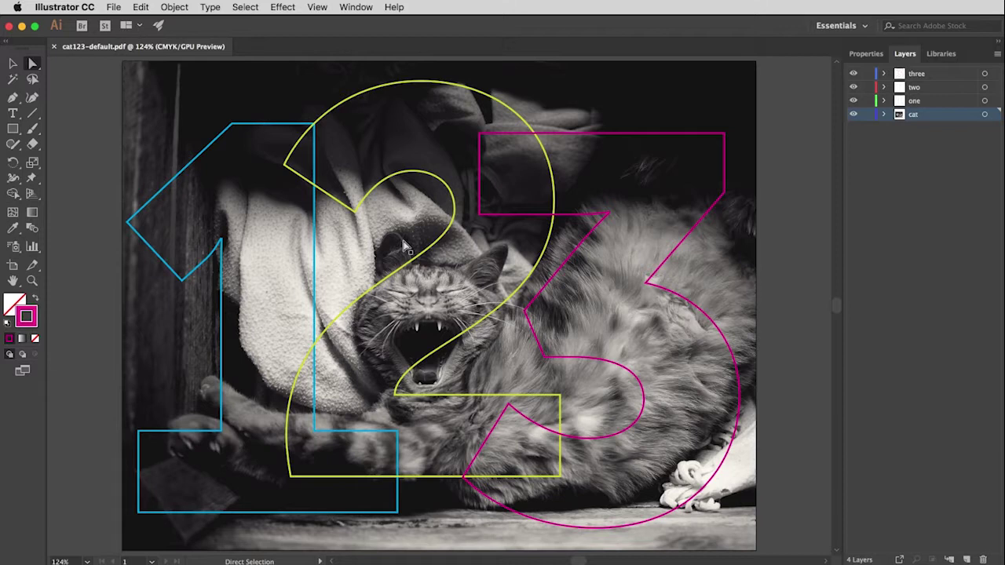
# Step: Start saving a new copy named cat123-smallest.pdf, replacing 'default' in the file name
pyautogui.click(113, 8)
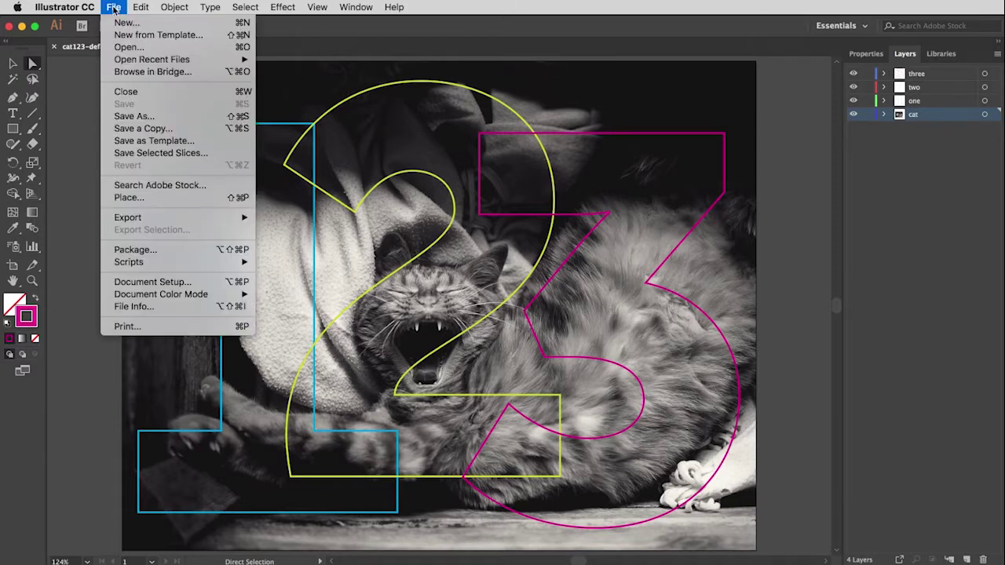
pyautogui.click(150, 118)
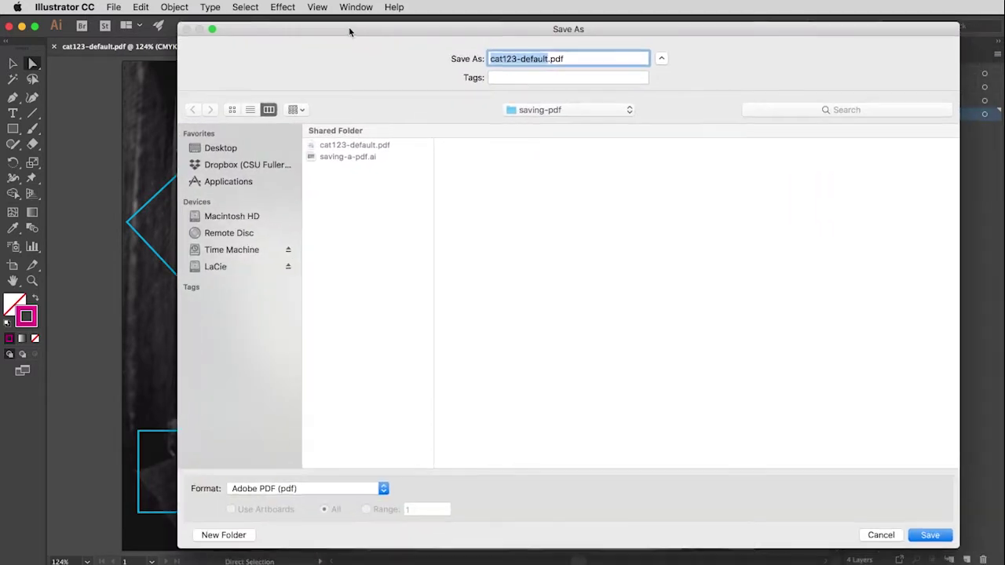
pyautogui.moveTo(350, 31); pyautogui.dragTo(306, 35)
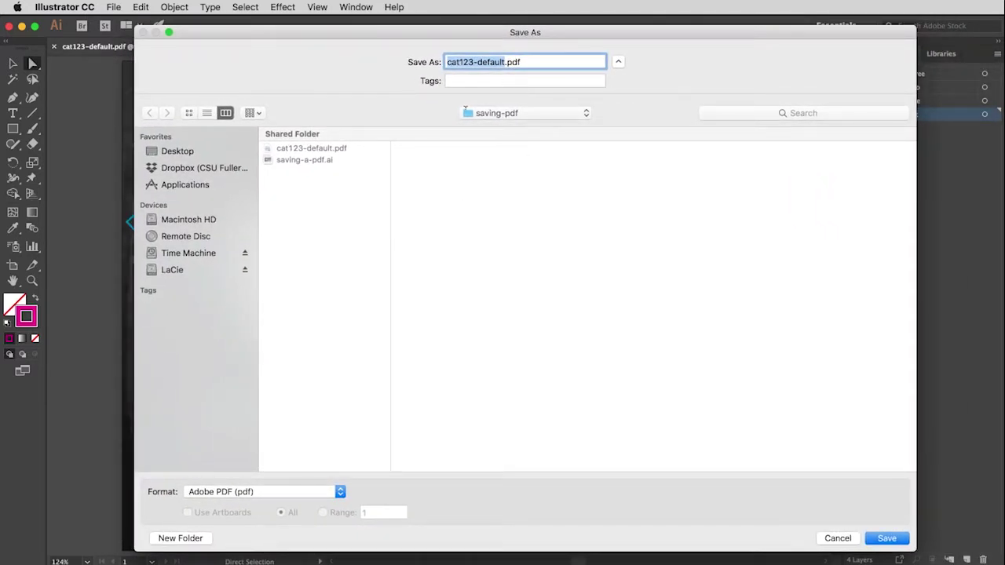
pyautogui.click(506, 62)
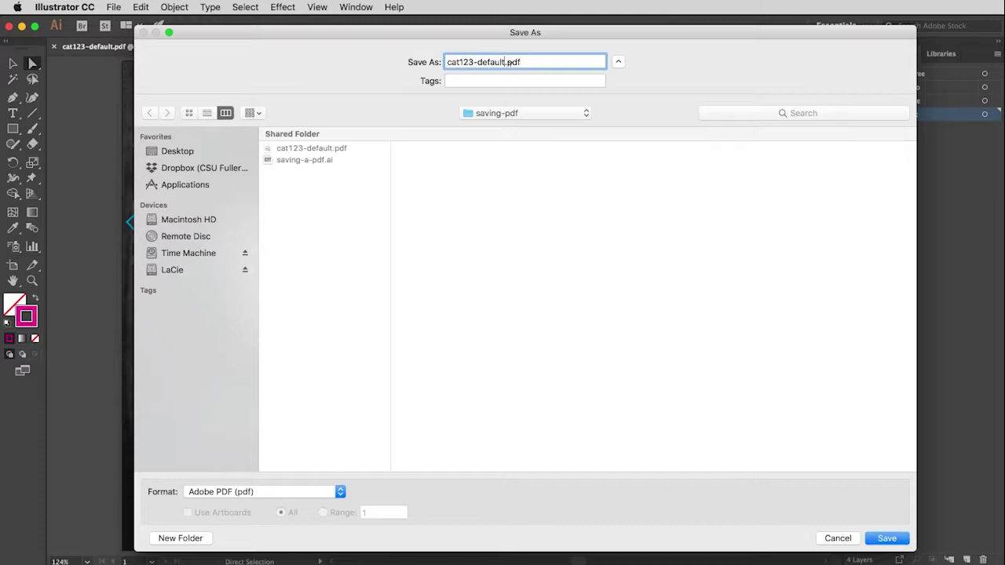
pyautogui.press('BackSpace')
pyautogui.press('BackSpace')
pyautogui.press('BackSpace')
pyautogui.press('BackSpace')
pyautogui.press('BackSpace')
pyautogui.press('BackSpace')
pyautogui.press('BackSpace')
pyautogui.write('smallest')
pyautogui.click(890, 541)
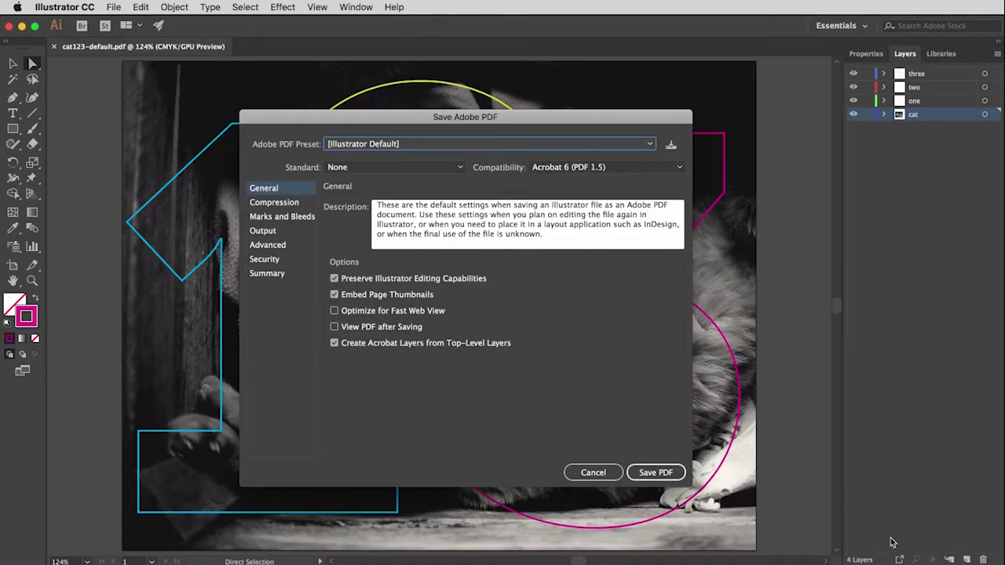
# Step: Save cat123-smallest.pdf with the [Smallest File Size] preset and embedded page thumbnails
pyautogui.click(649, 146)
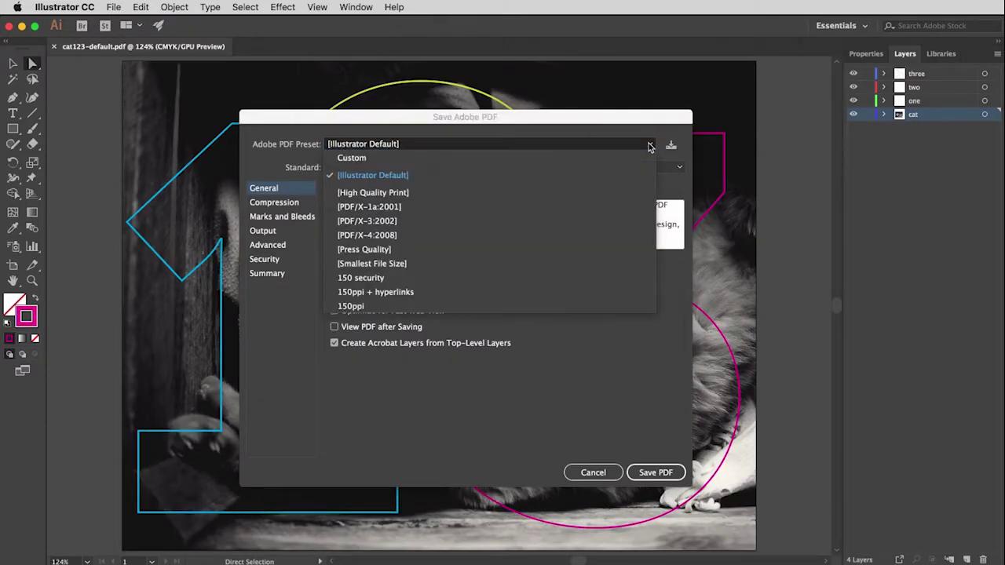
pyautogui.click(391, 265)
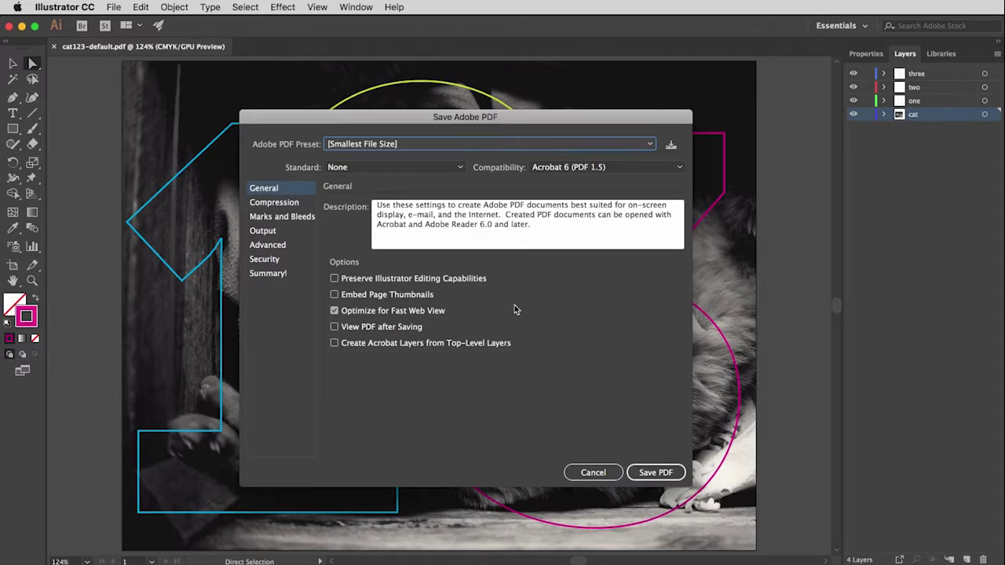
pyautogui.click(334, 295)
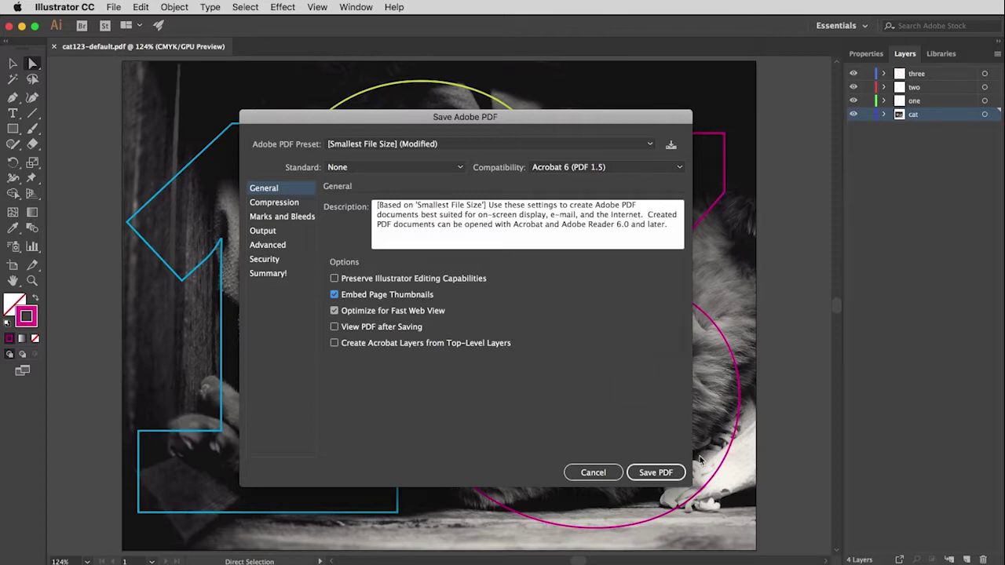
pyautogui.click(659, 474)
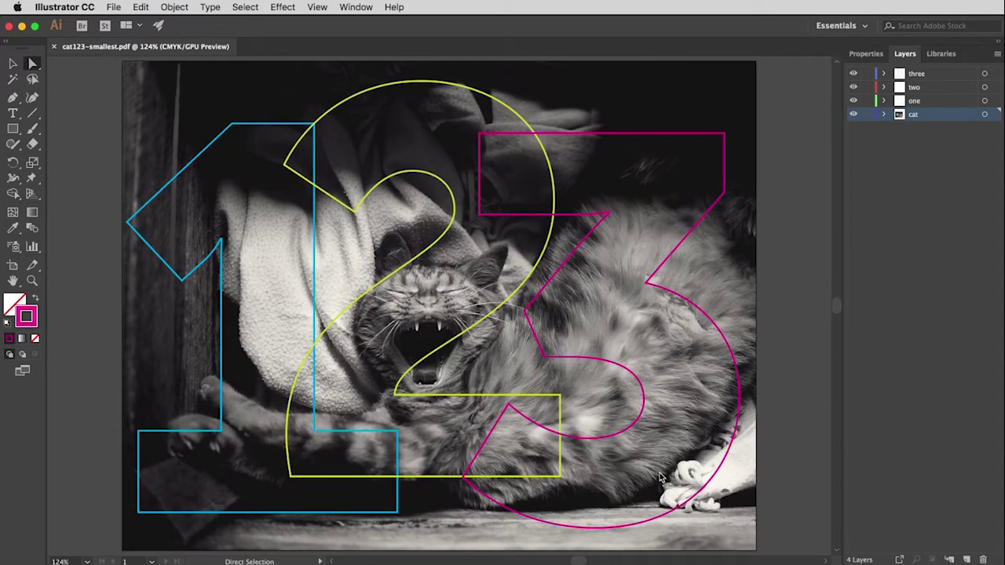
# Step: Compare file sizes in Finder (145 KB vs 29.9 MB) and open cat123-smallest.pdf in Preview
pyautogui.press('super+Tab')
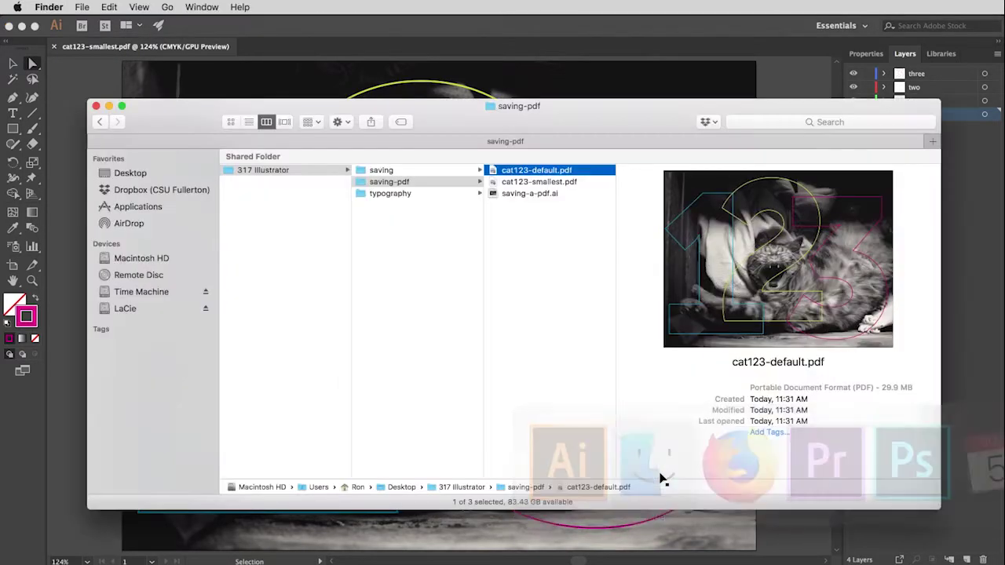
pyautogui.click(539, 173)
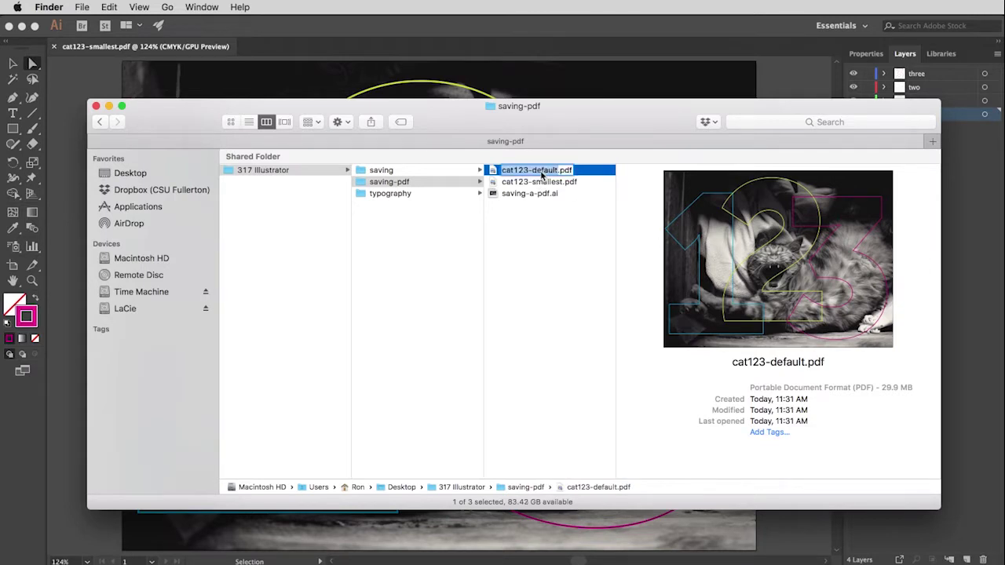
pyautogui.click(540, 182)
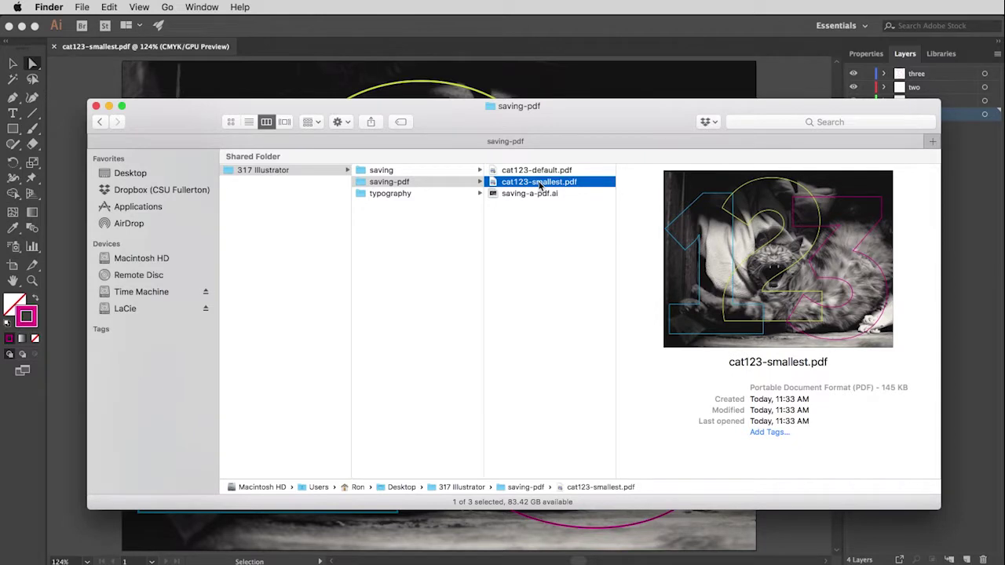
pyautogui.doubleClick(495, 182)
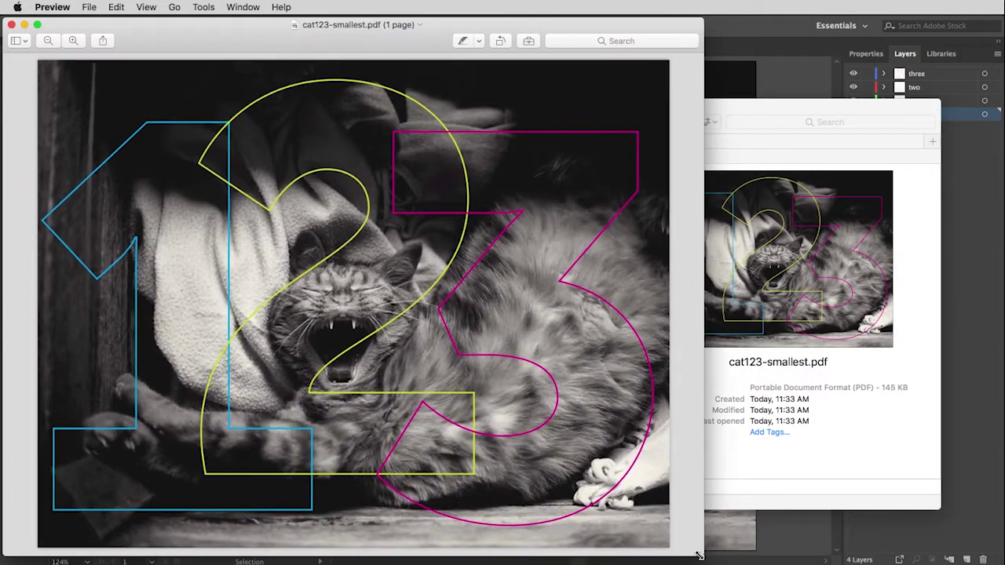
# Step: Open cat123-default.pdf in Preview alongside the already open smallest PDF
pyautogui.moveTo(317, 33); pyautogui.dragTo(543, 30)
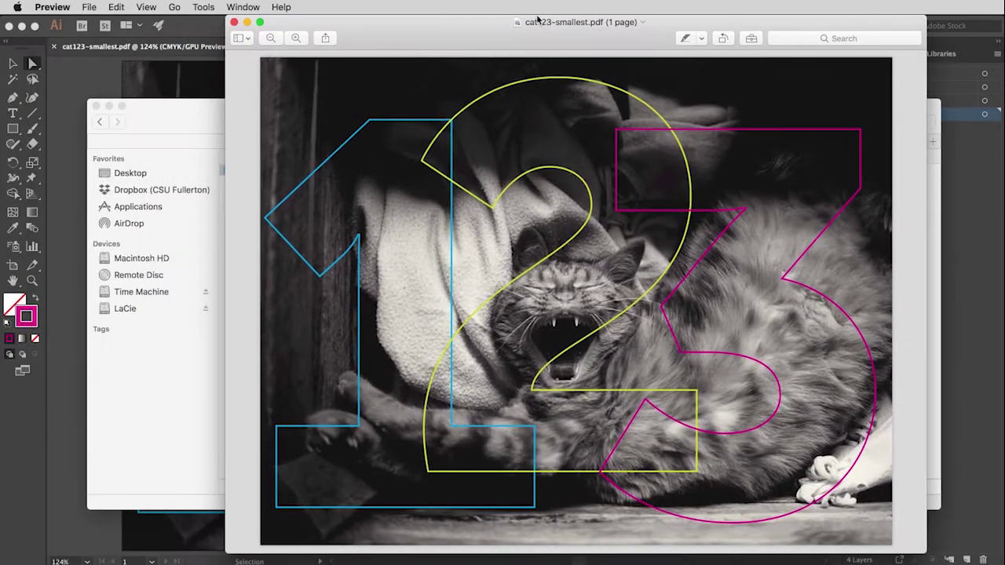
pyautogui.click(188, 337)
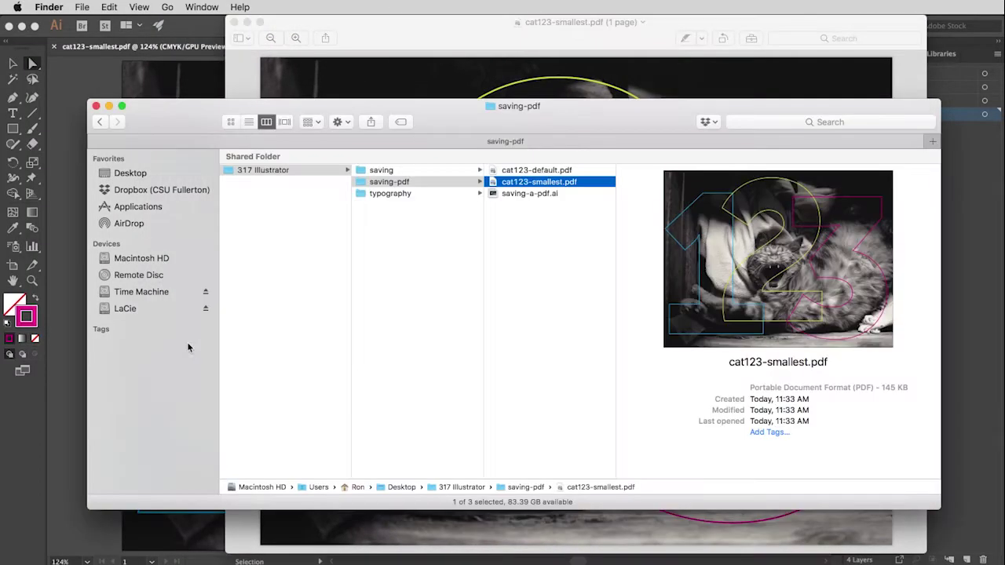
pyautogui.click(555, 171)
pyautogui.doubleClick(493, 171)
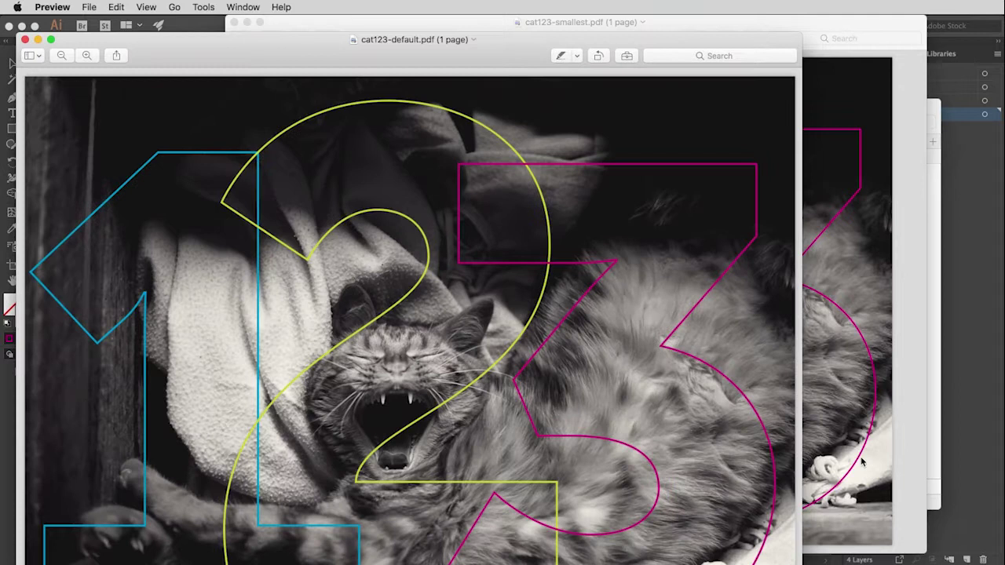
# Step: Arrange the default and smallest PDFs side by side to compare sharpness, then close both
pyautogui.moveTo(800, 564); pyautogui.dragTo(651, 553)
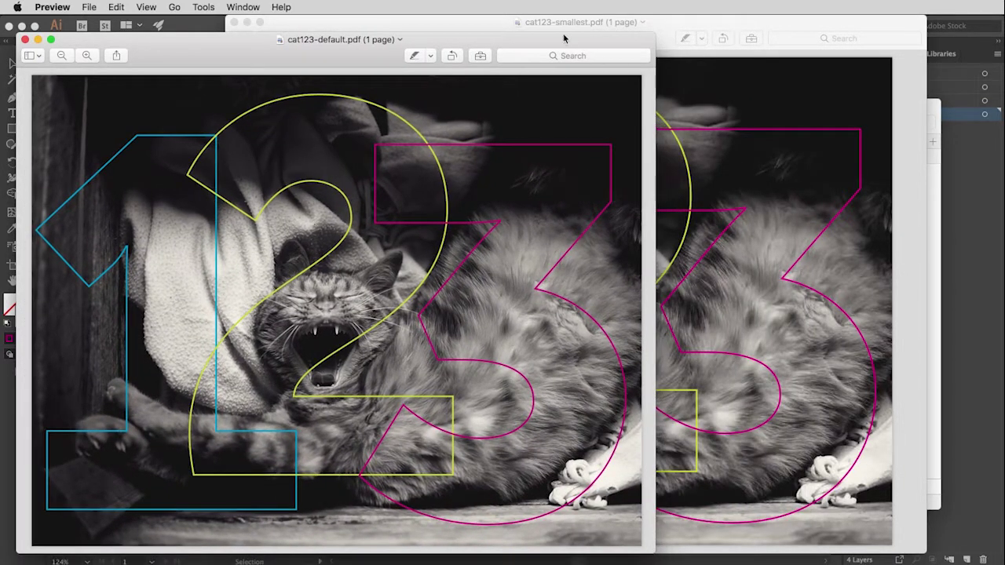
pyautogui.moveTo(566, 41); pyautogui.dragTo(613, 17)
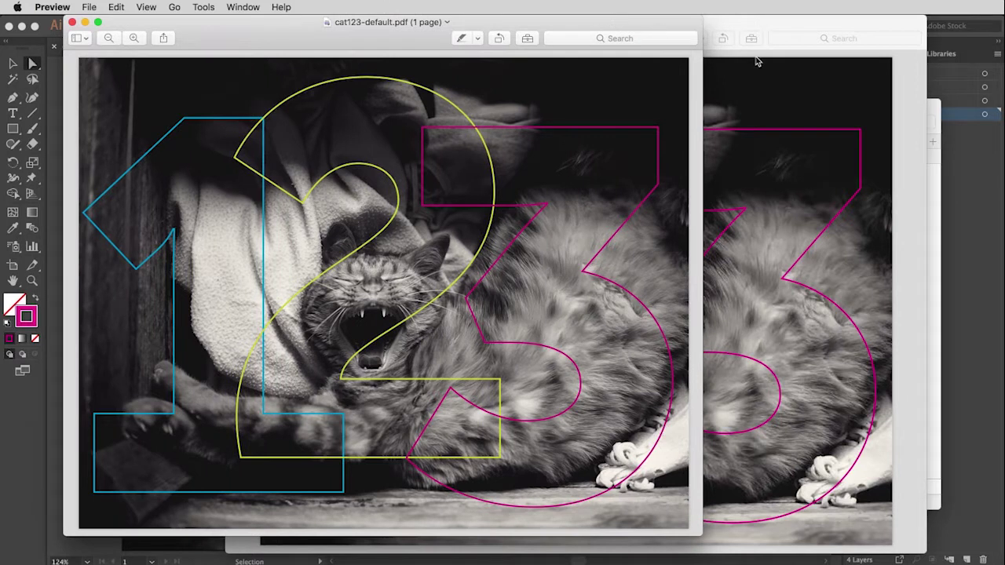
pyautogui.click(818, 113)
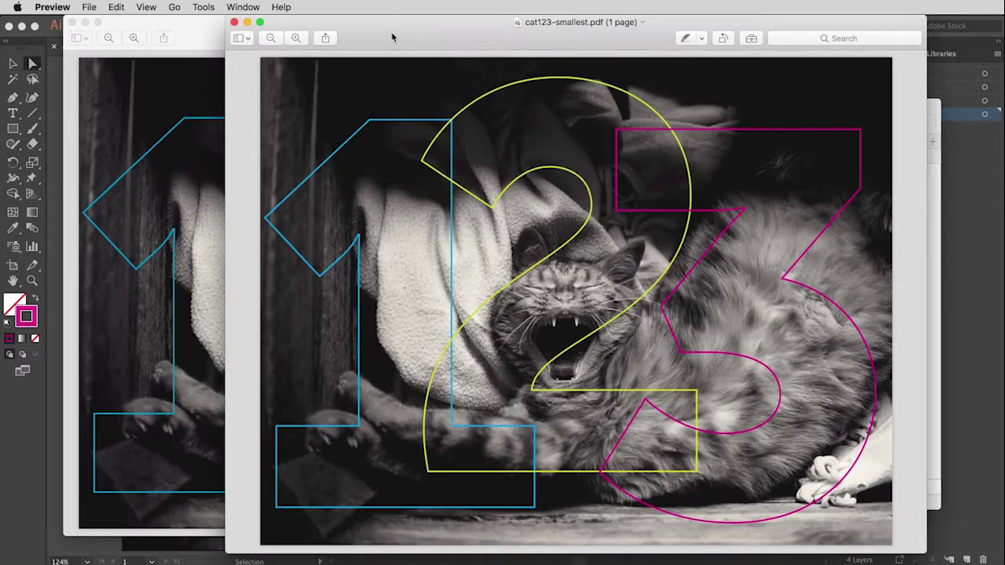
pyautogui.moveTo(396, 38); pyautogui.dragTo(642, 4)
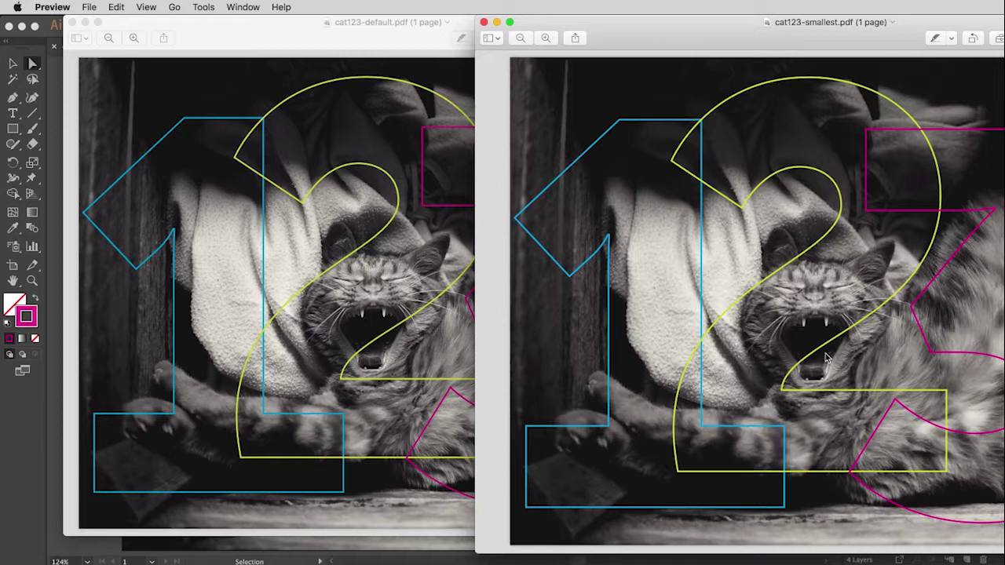
pyautogui.click(484, 22)
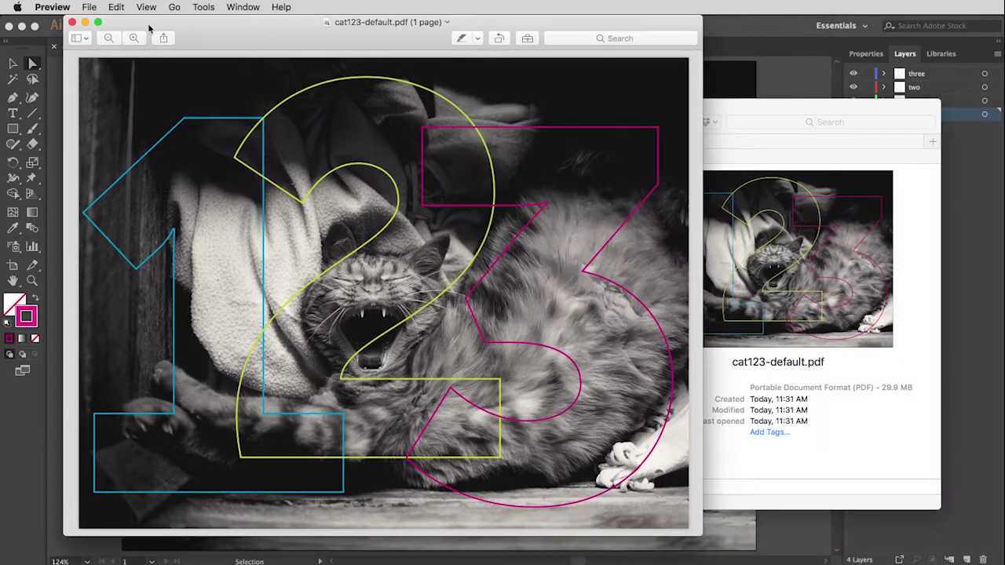
pyautogui.click(72, 23)
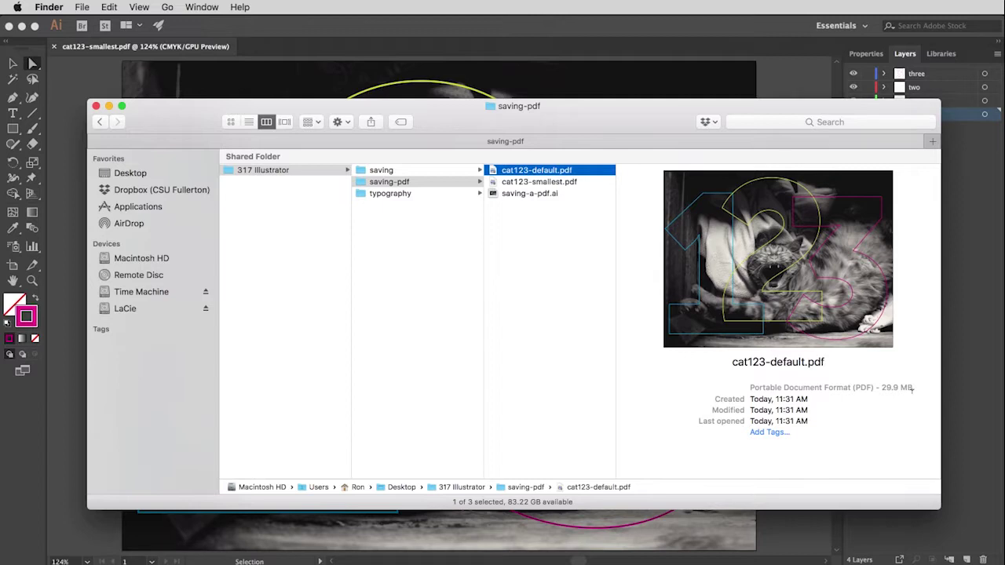
# Step: Bring the Illustrator artwork of the cat with 1-2-3 numerals back to the front
pyautogui.click(91, 81)
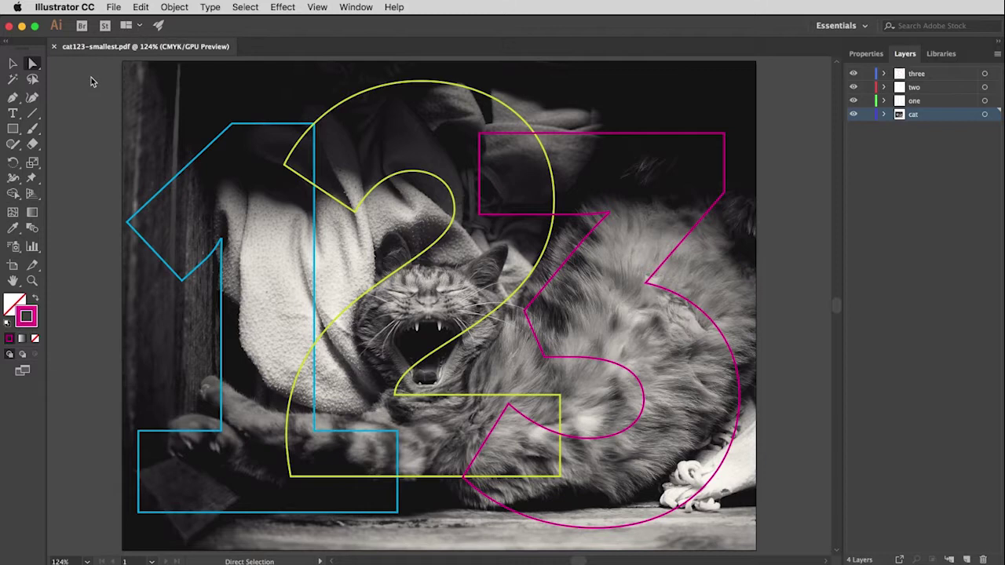
# Step: Start saving a copy named cat123-high-quality.pdf, replacing 'smallest' in the file name
pyautogui.click(114, 8)
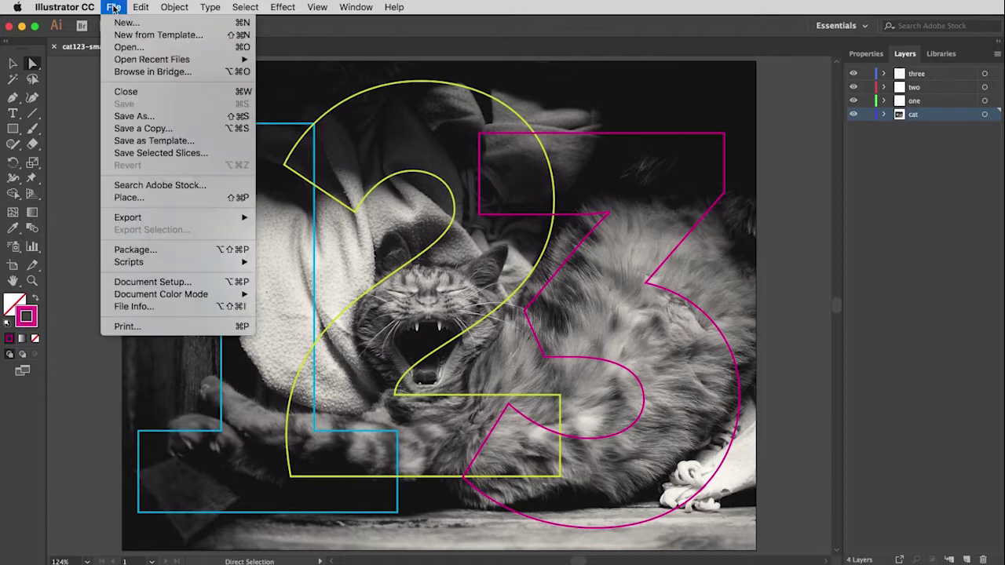
pyautogui.click(132, 117)
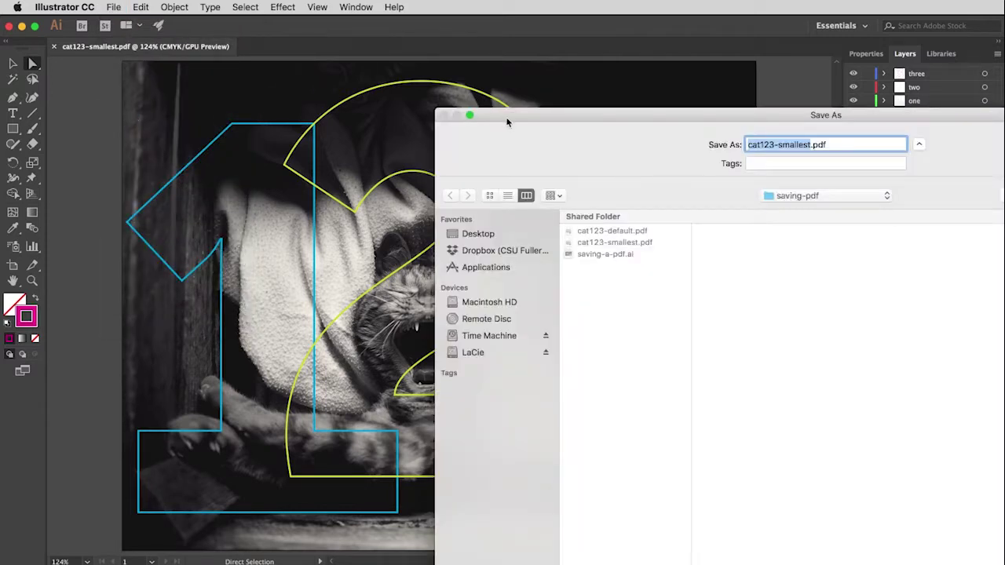
pyautogui.moveTo(510, 114); pyautogui.dragTo(166, 26)
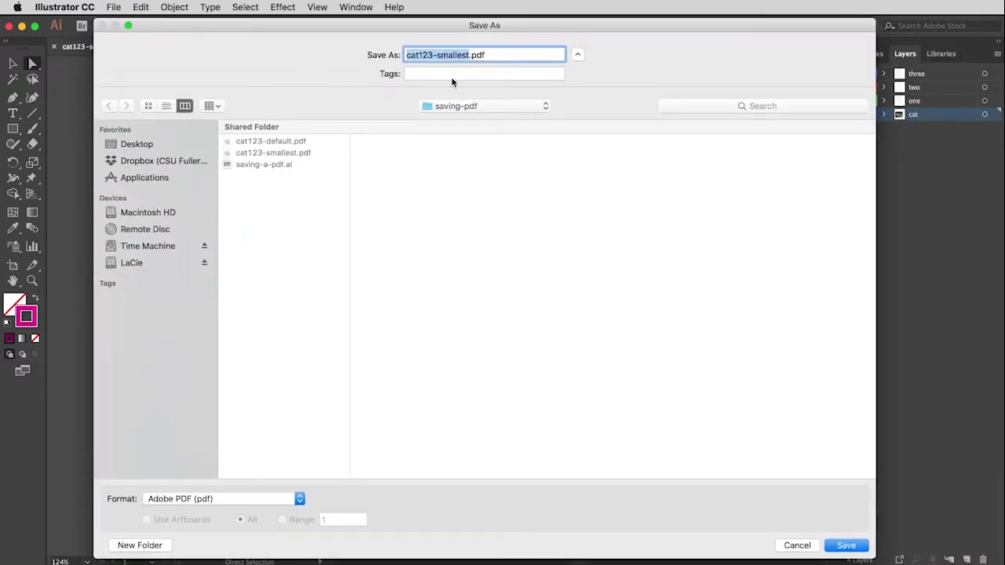
pyautogui.click(452, 54)
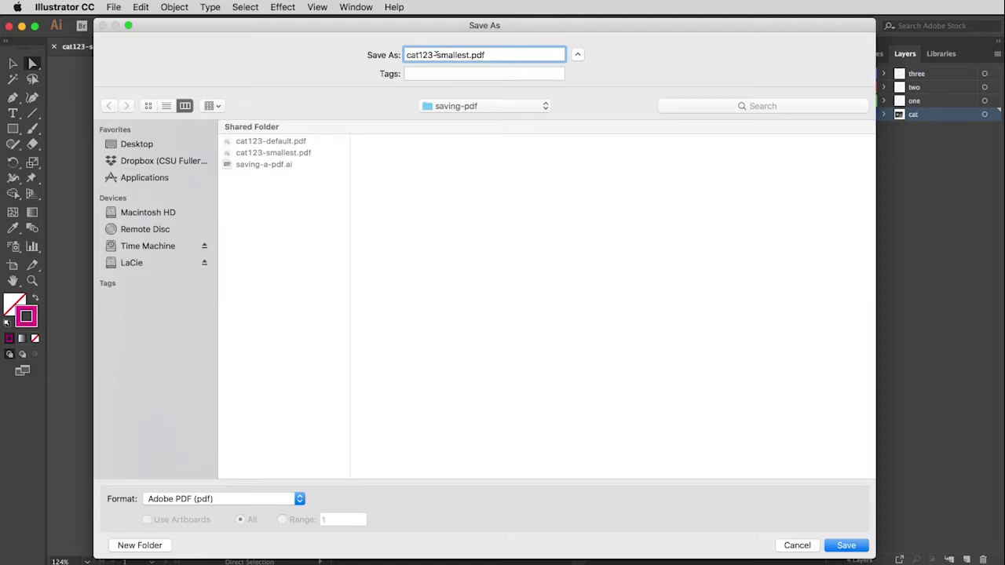
pyautogui.moveTo(436, 55); pyautogui.dragTo(469, 51)
pyautogui.write('high-quality')
pyautogui.click(847, 544)
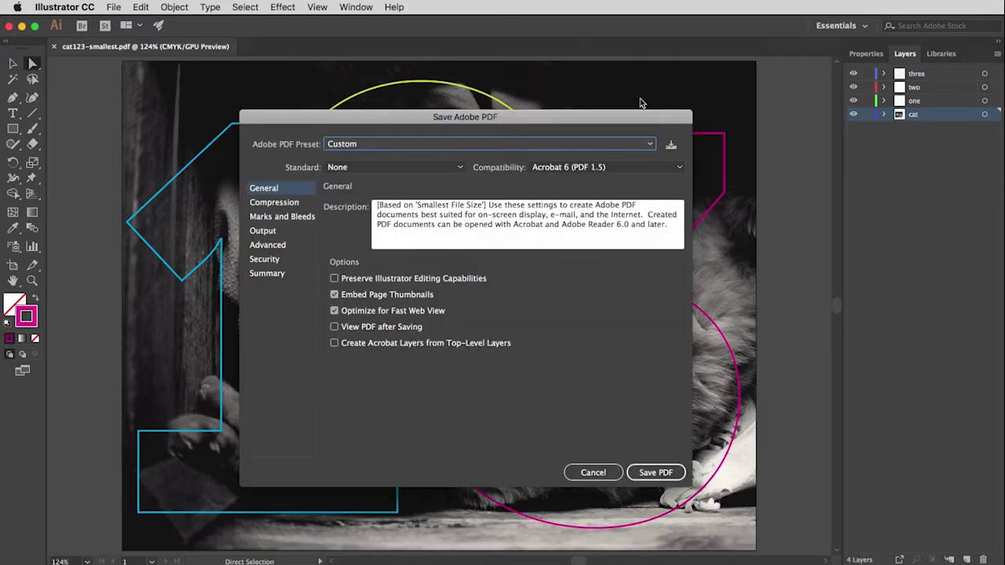
# Step: Save it with the [High Quality Print] PDF preset
pyautogui.click(649, 145)
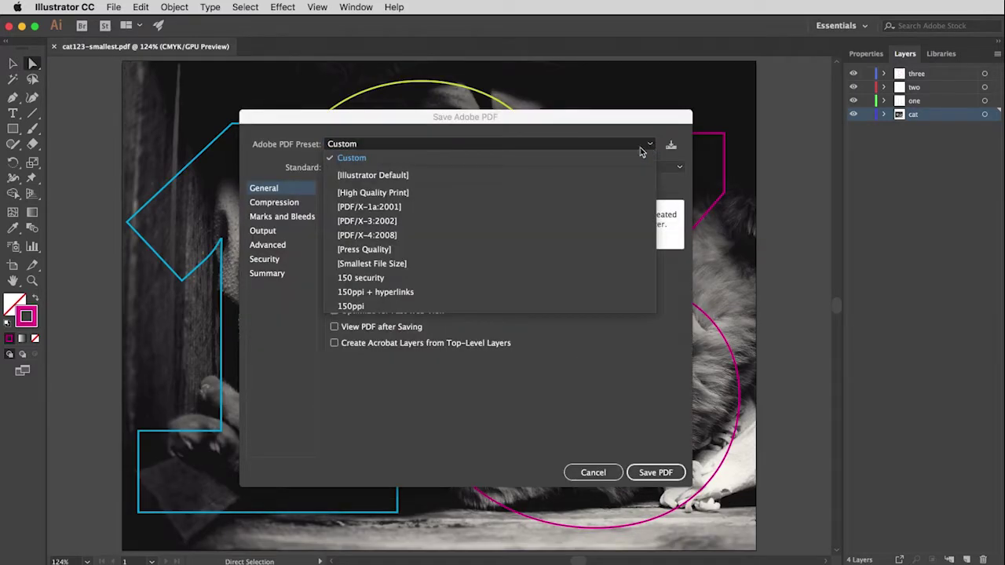
pyautogui.click(420, 198)
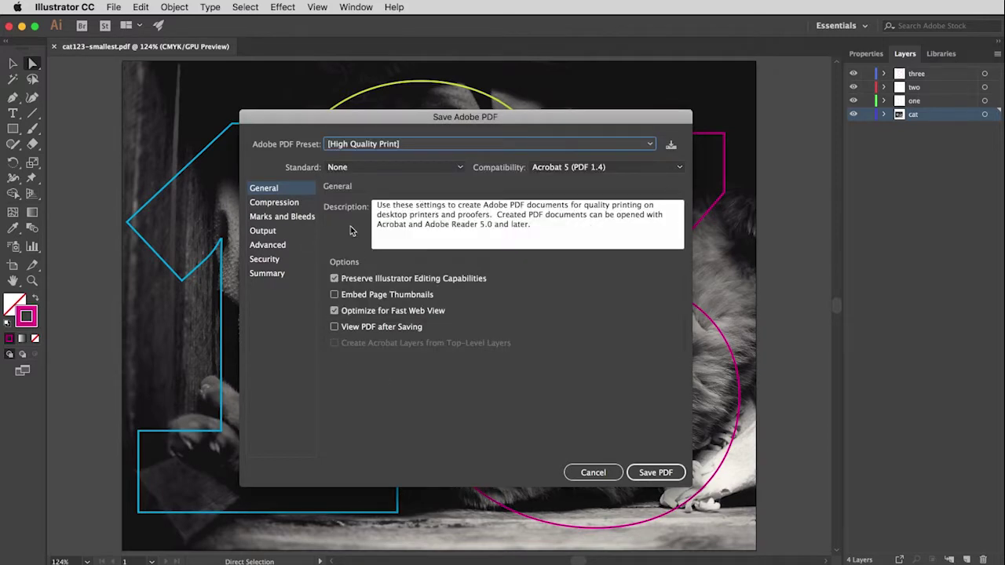
pyautogui.click(658, 473)
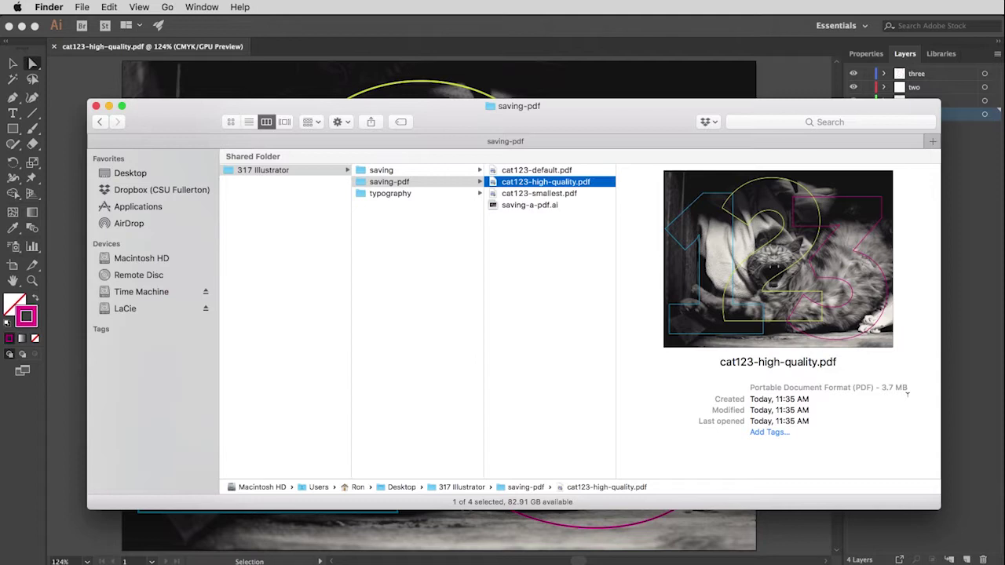
# Step: Open the 3.7 MB cat123-high-quality.pdf from Finder in Preview
pyautogui.doubleClick(491, 186)
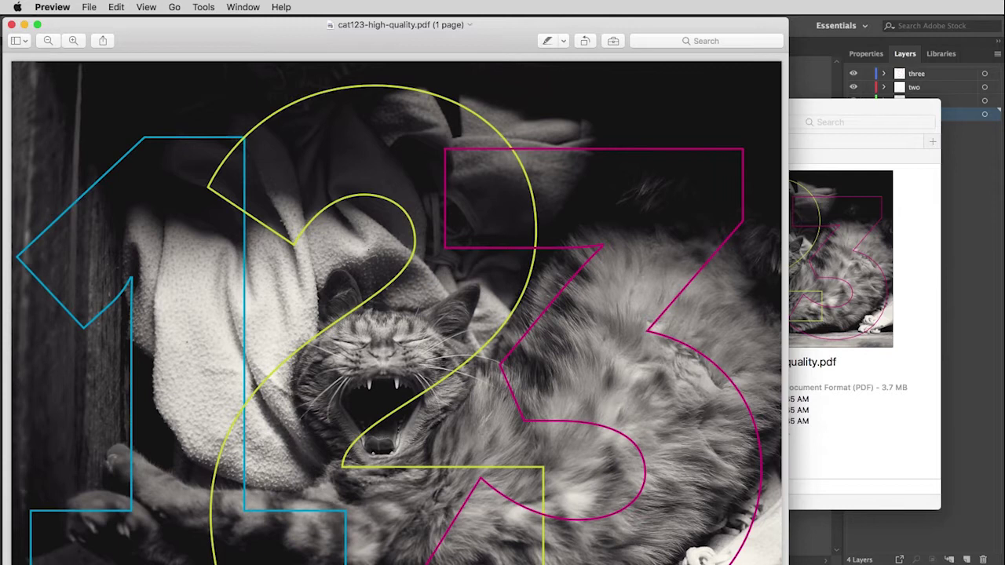
# Step: Shrink the cat123-high-quality.pdf Preview window and move it toward the centre to view the whole page
pyautogui.press('super+minus')
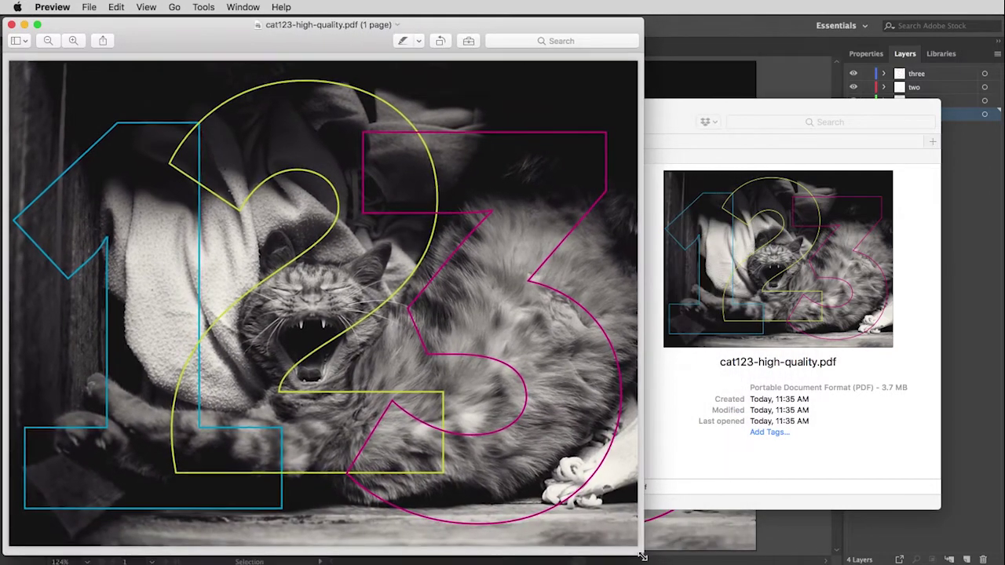
pyautogui.moveTo(477, 25); pyautogui.dragTo(676, 22)
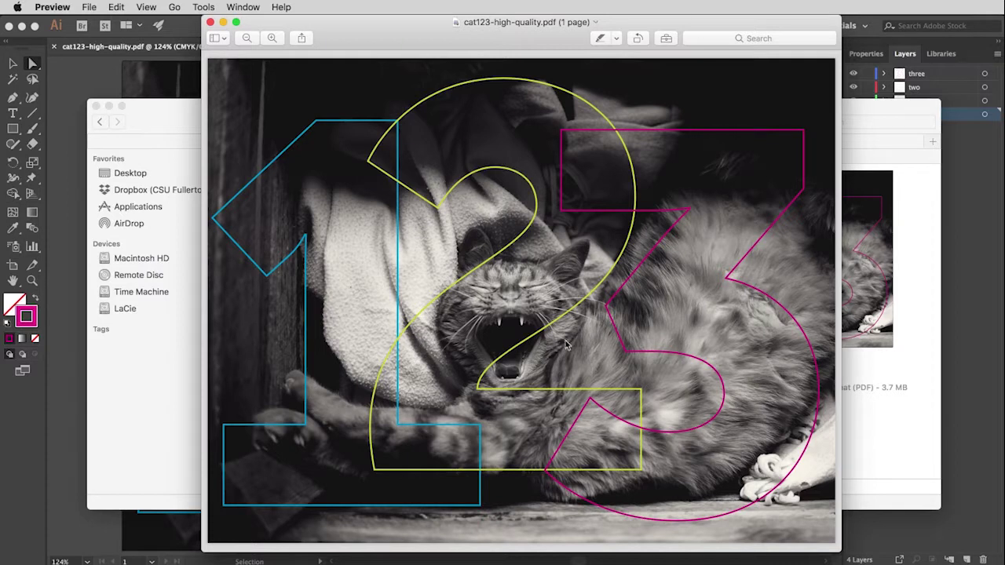